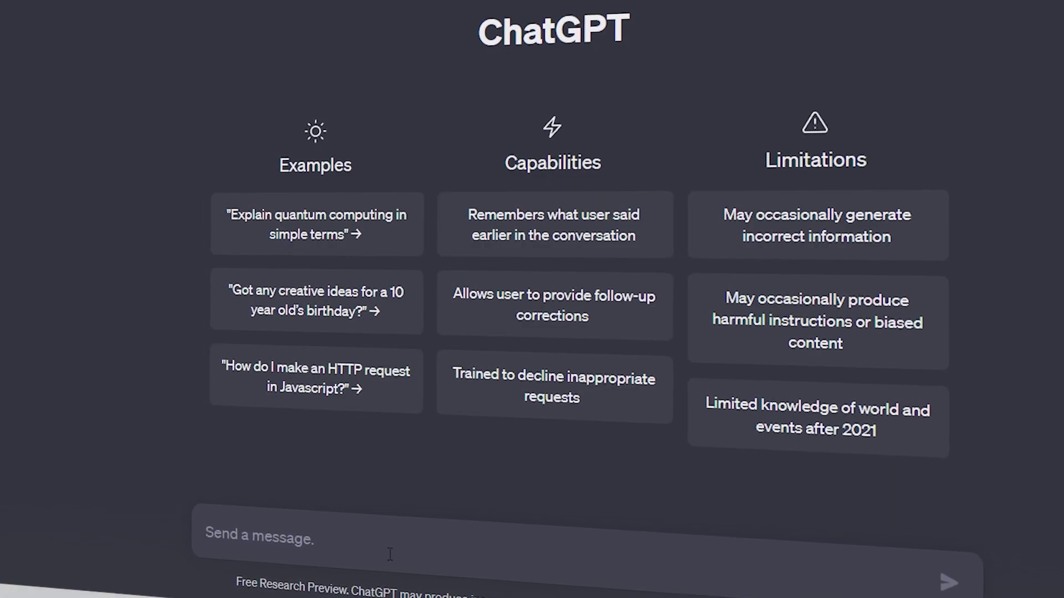
# Step: Send ChatGPT the pasted prompt asking for five one-line points on things to remember in life
pyautogui.write('generate one line points wise script for a short video and the topic is: 5 things to remember in life')
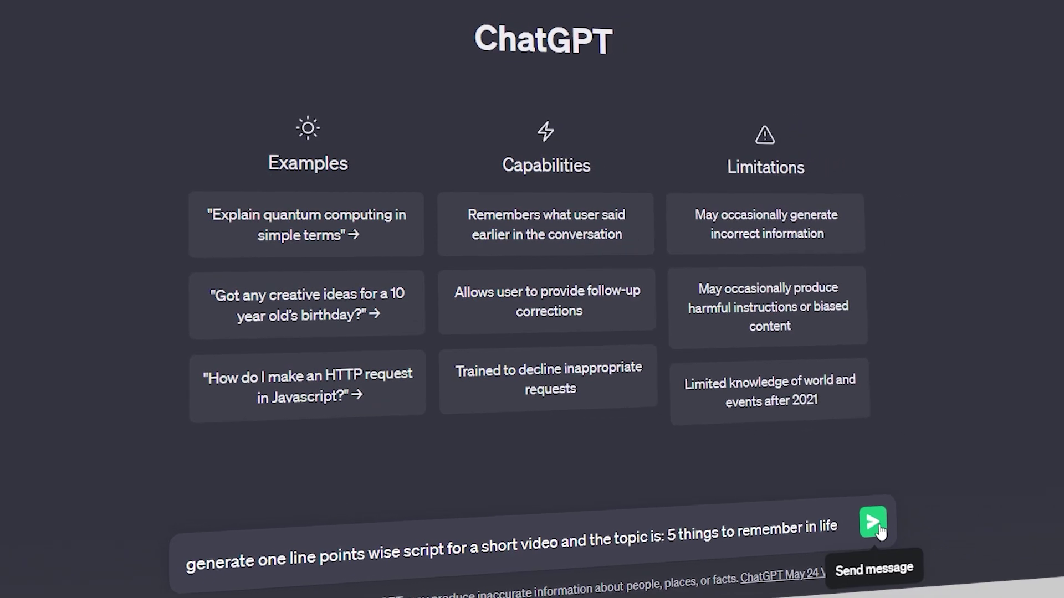
pyautogui.click(875, 523)
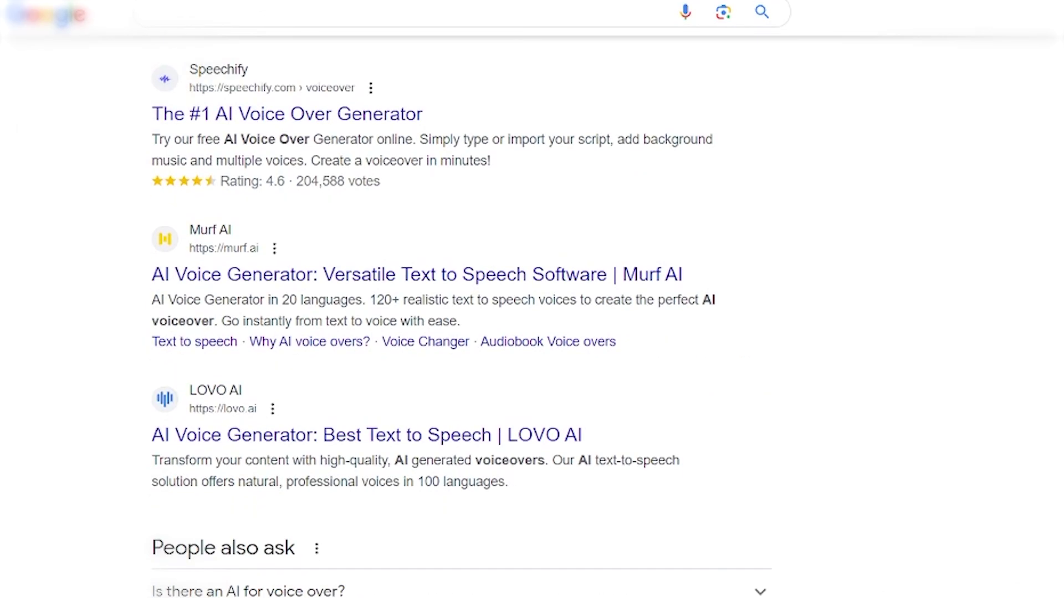
pyautogui.scroll(-3, 462, 332)
pyautogui.scroll(-2, 461, 333)
pyautogui.scroll(-3, 462, 333)
pyautogui.scroll(-2, 462, 333)
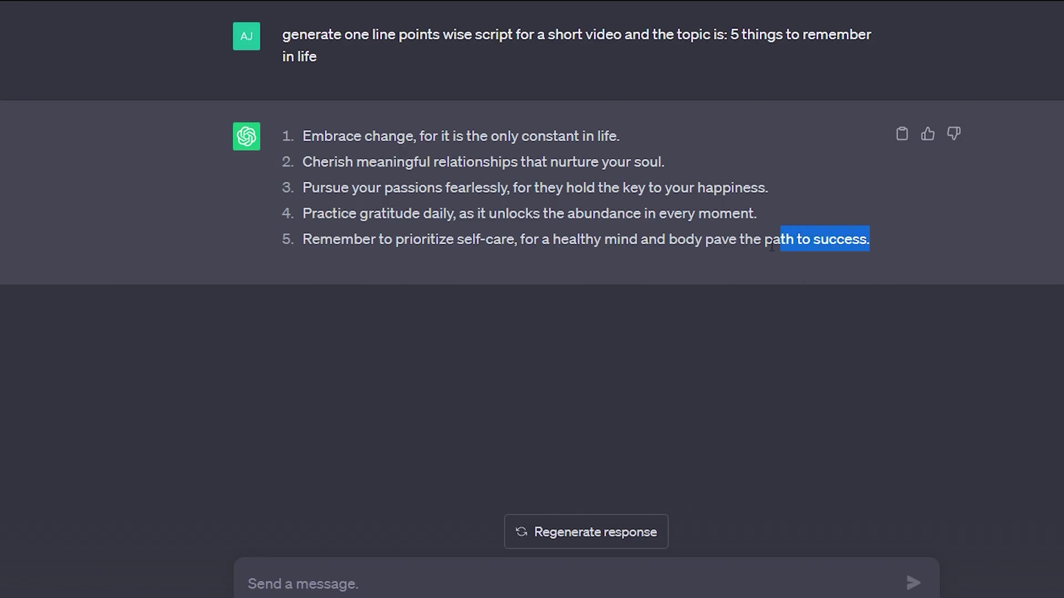
# Step: Select ChatGPT's five script points for copying
pyautogui.moveTo(771, 245); pyautogui.dragTo(303, 135)
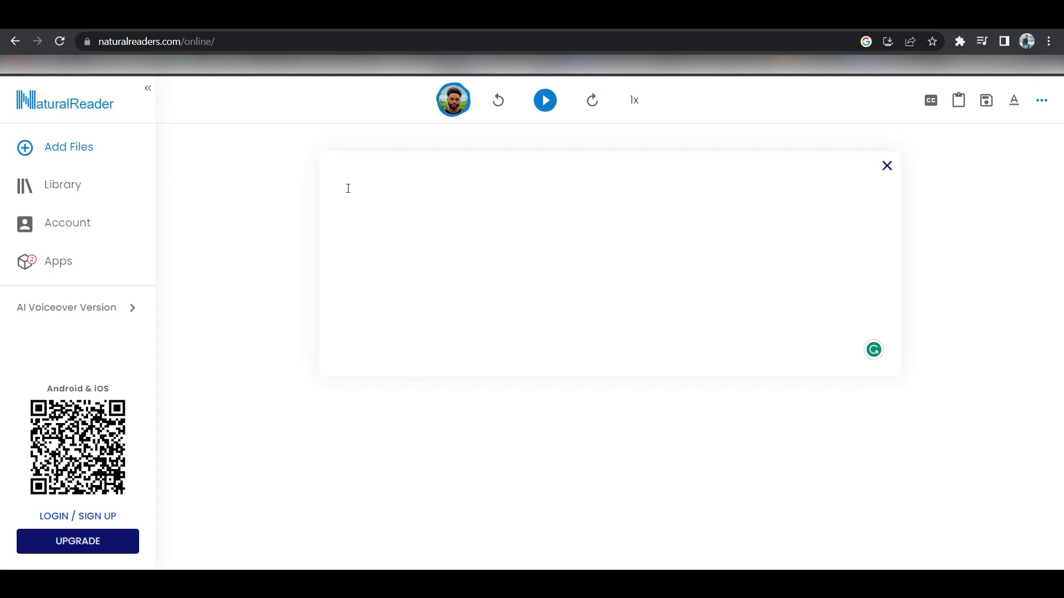
# Step: Paste the five script points into NaturalReader, add line breaks, and adjust reader settings
pyautogui.write("Cherish the present moment, for it's the only time you truly have. Embrace failure as a stepping stone towards growth and success. Cultivate meaningful relationships that bring joy and support in times of need. Pursue your passions wholeheartedly, for they hold the key to a fulfilling life. Practice gratitude daily, appreciating the blessings and lessons life has to offer.")
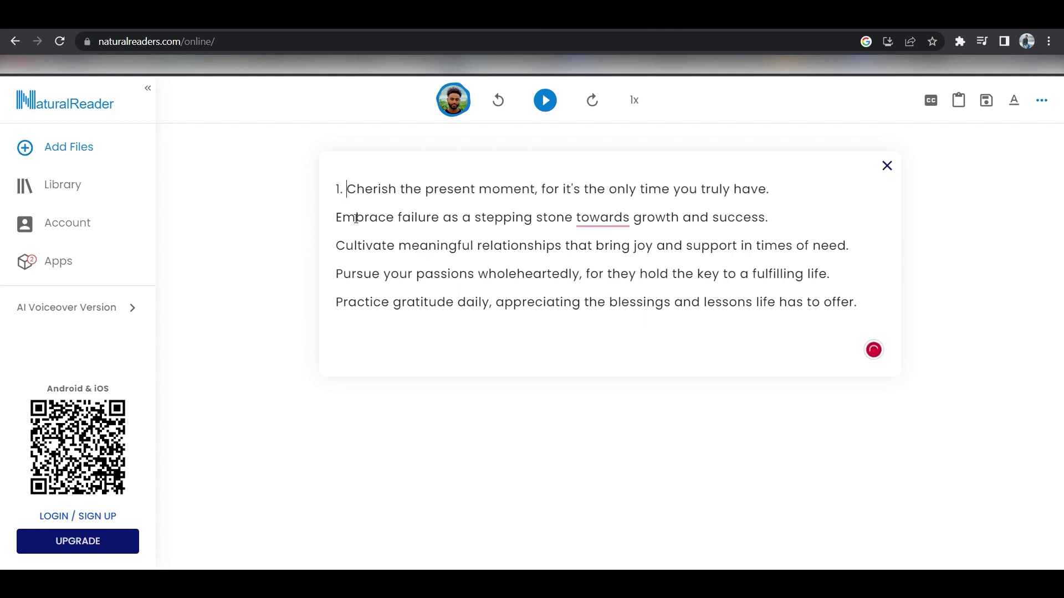
pyautogui.write('3.')
pyautogui.press('Tab')
pyautogui.write('2.')
pyautogui.click(336, 273)
pyautogui.write('4.')
pyautogui.click(336, 302)
pyautogui.write('5.')
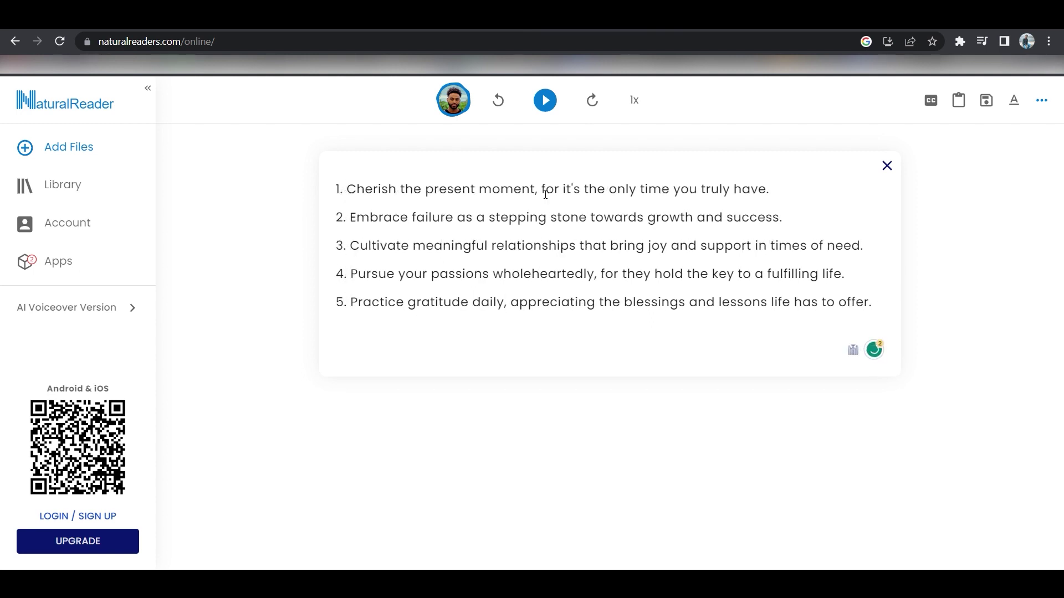
pyautogui.press('Return')
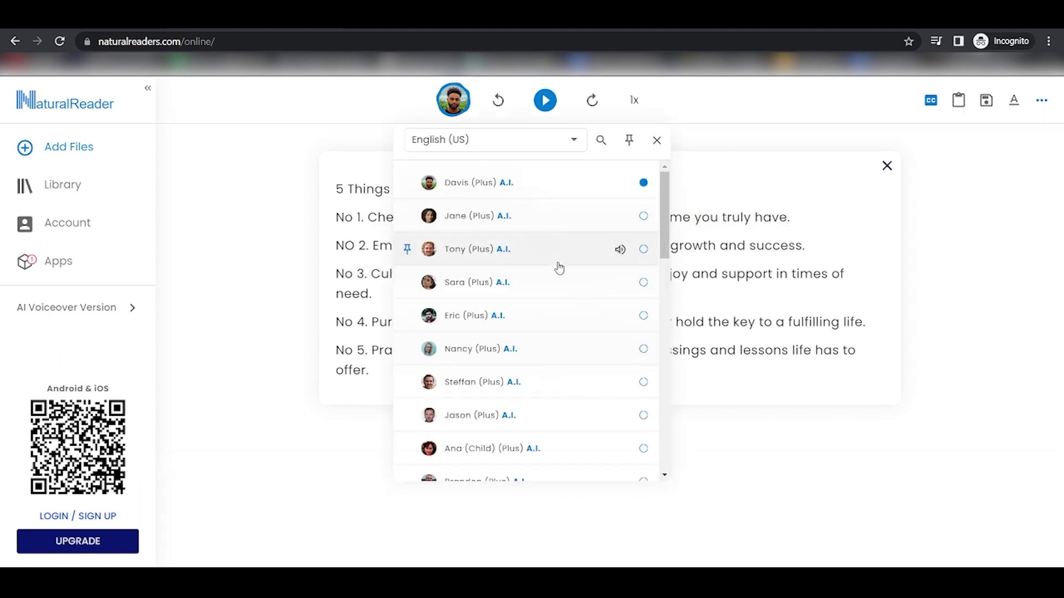
pyautogui.scroll(-5, 558, 268)
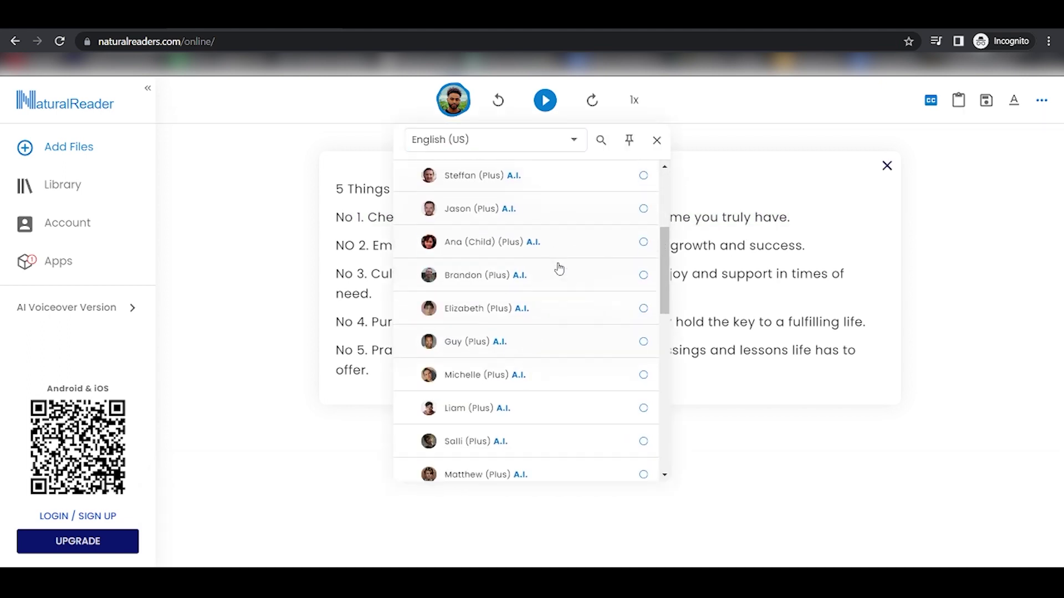
pyautogui.scroll(-5, 558, 268)
pyautogui.scroll(-5, 558, 268)
pyautogui.scroll(-5, 559, 267)
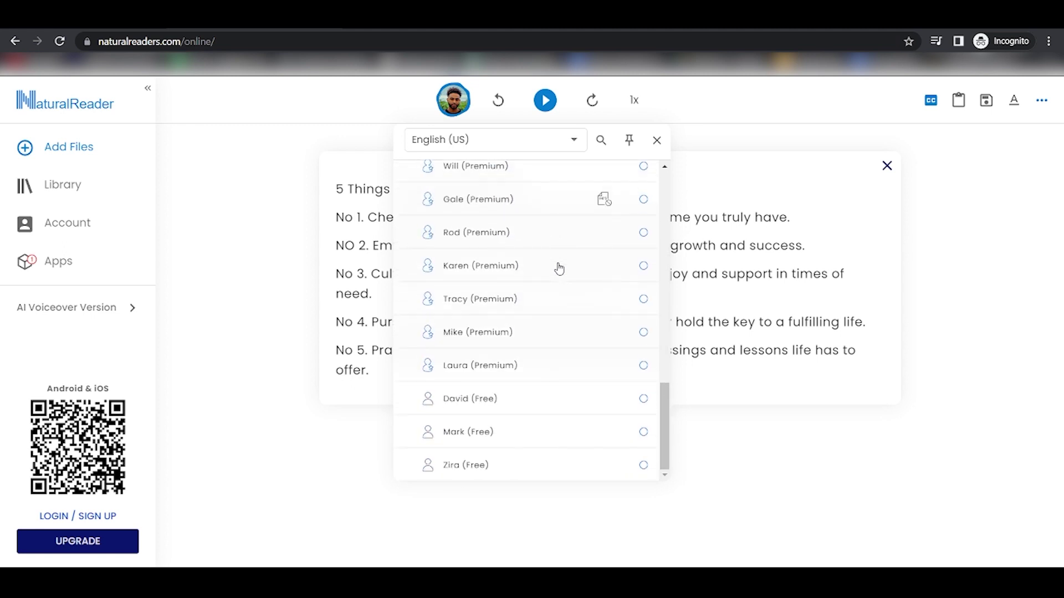
pyautogui.scroll(5, 559, 268)
pyautogui.scroll(5, 558, 268)
pyautogui.scroll(5, 559, 268)
pyautogui.scroll(3, 559, 267)
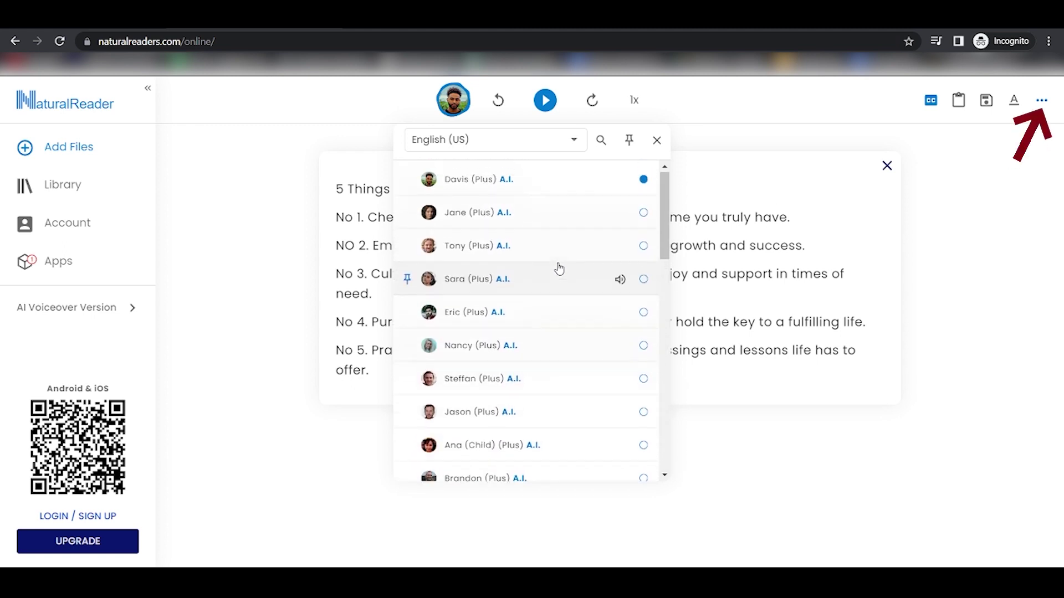
pyautogui.click(1042, 100)
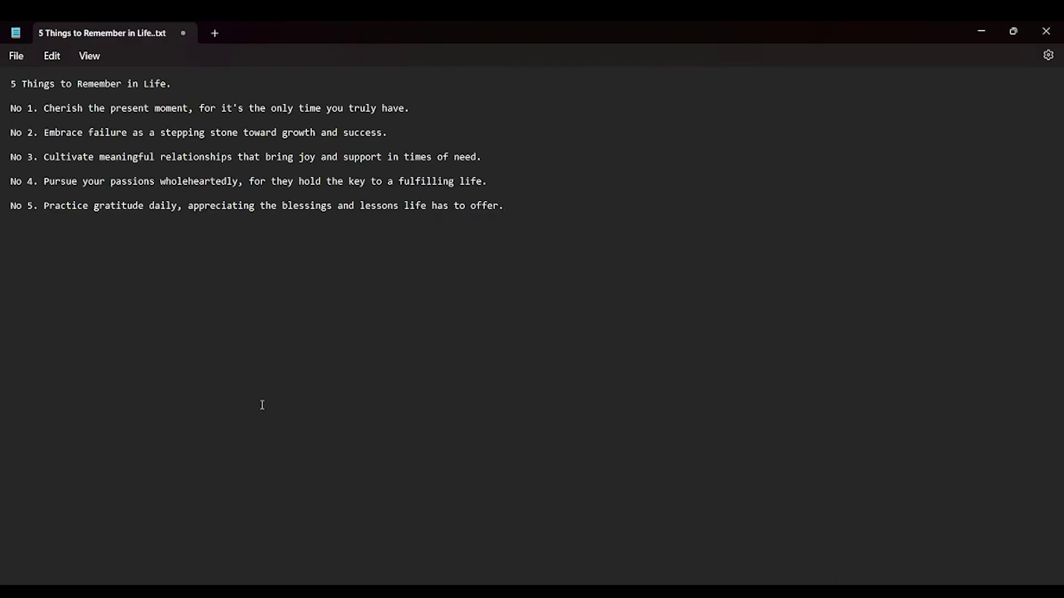
# Step: Save the Notepad script as '5 Things to Remember in Life.txt' on the Desktop
pyautogui.click(19, 58)
pyautogui.click(68, 172)
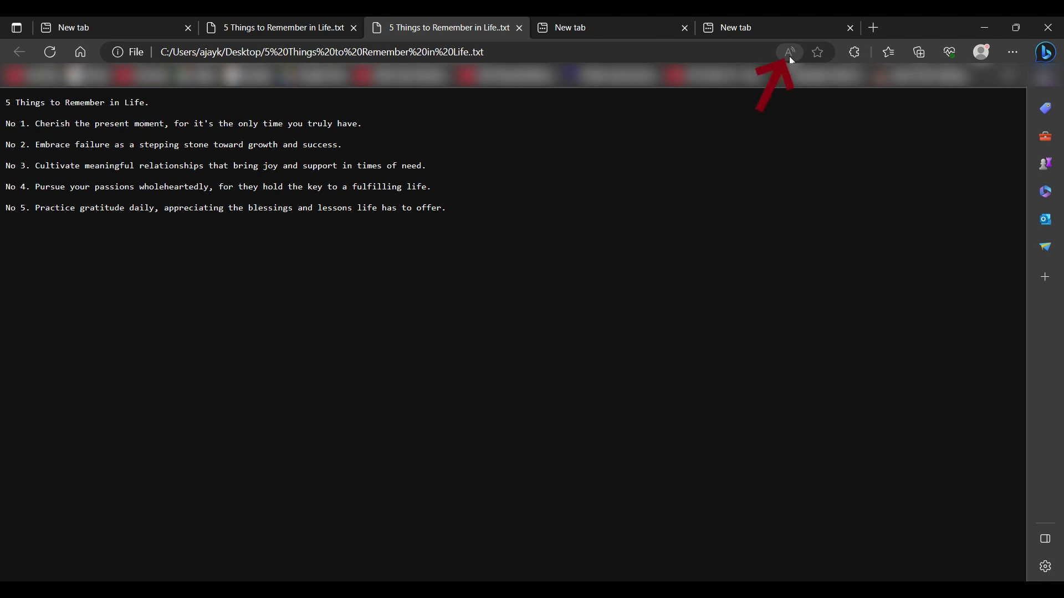
# Step: Start Edge's read-aloud of the script, choose a voice, and bring up Sound Recorder
pyautogui.click(789, 56)
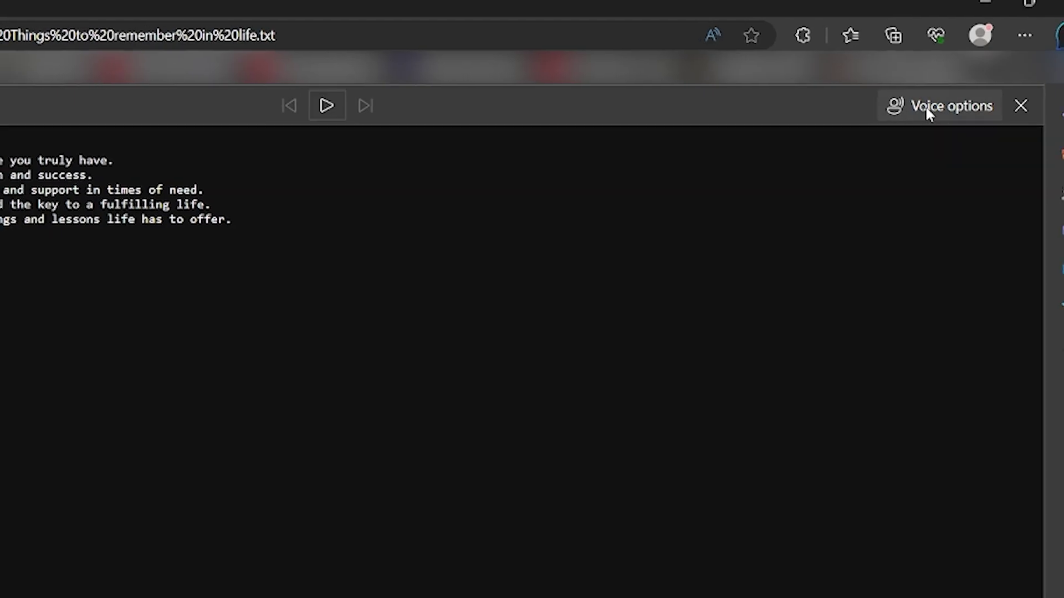
pyautogui.click(947, 102)
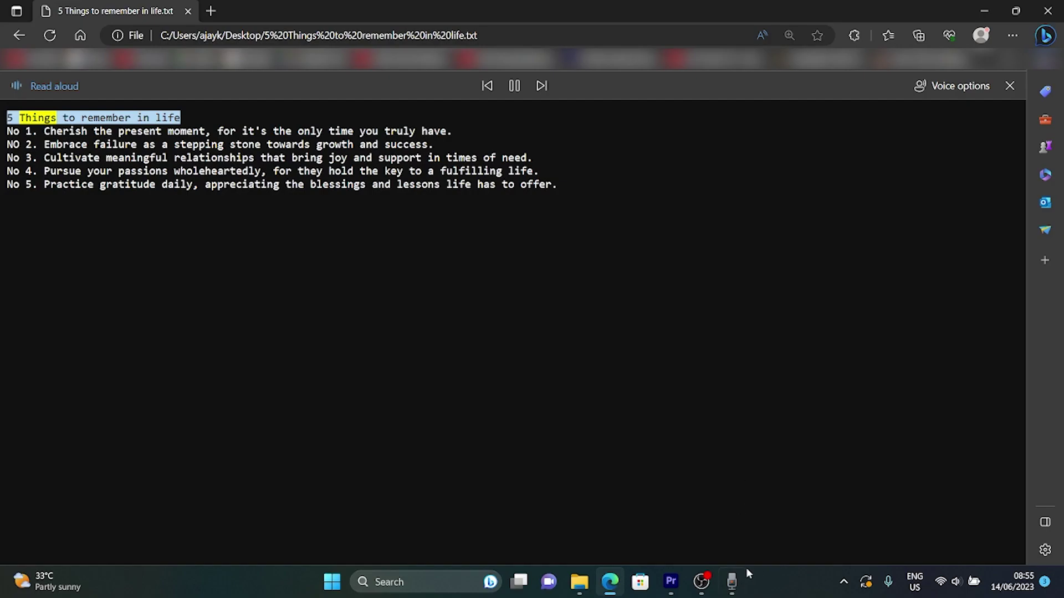
pyautogui.click(735, 584)
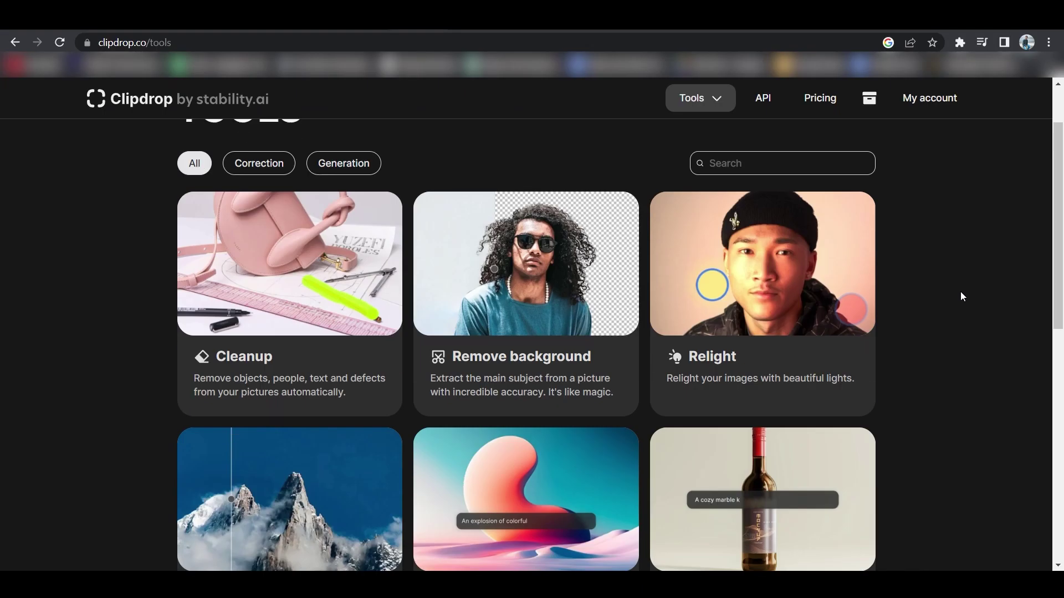
pyautogui.scroll(-3, 960, 292)
pyautogui.scroll(-3, 960, 292)
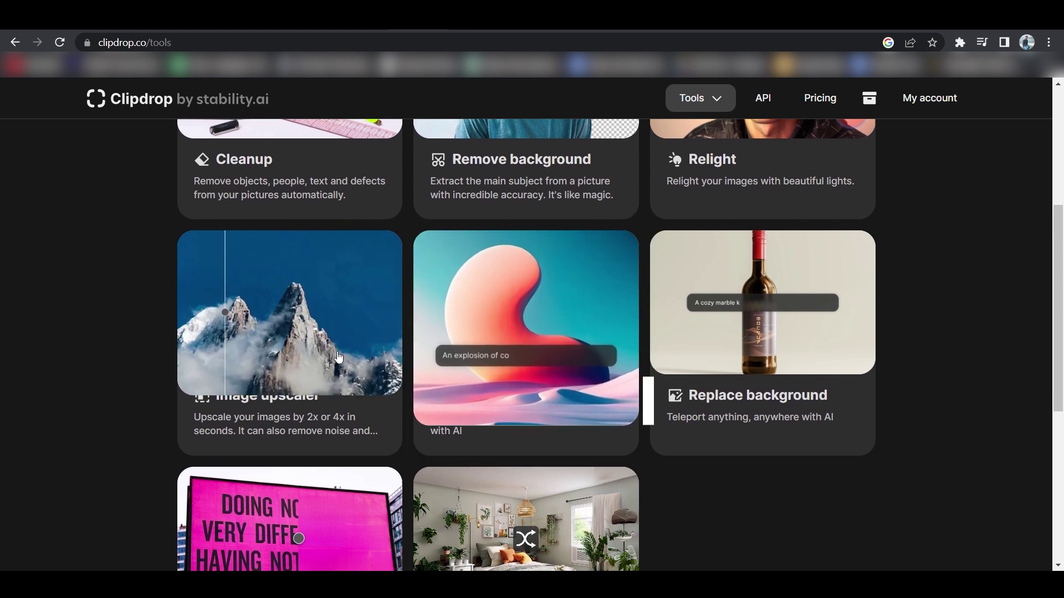
# Step: Generate old-monk portraits with Clipdrop Stable Diffusion and download the chosen one in HD
pyautogui.moveTo(525, 342)
pyautogui.click(522, 429)
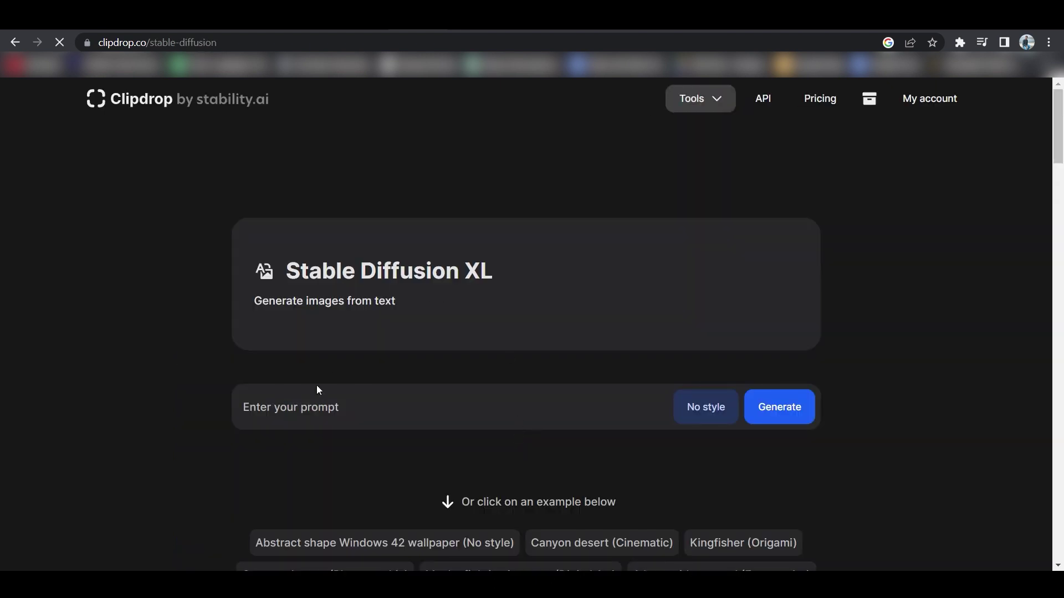
pyautogui.click(297, 411)
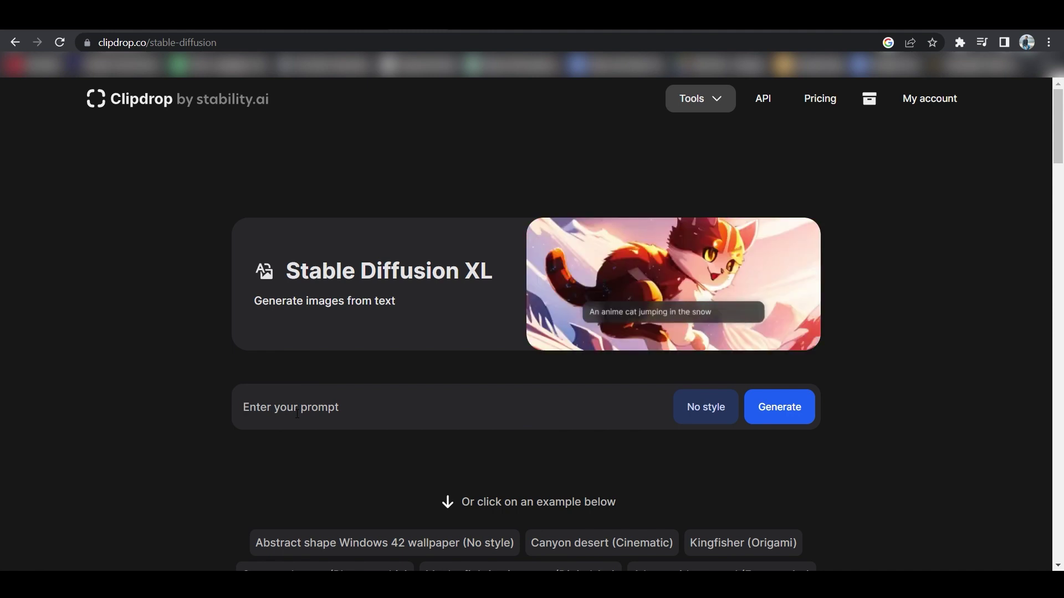
pyautogui.write('men, mon')
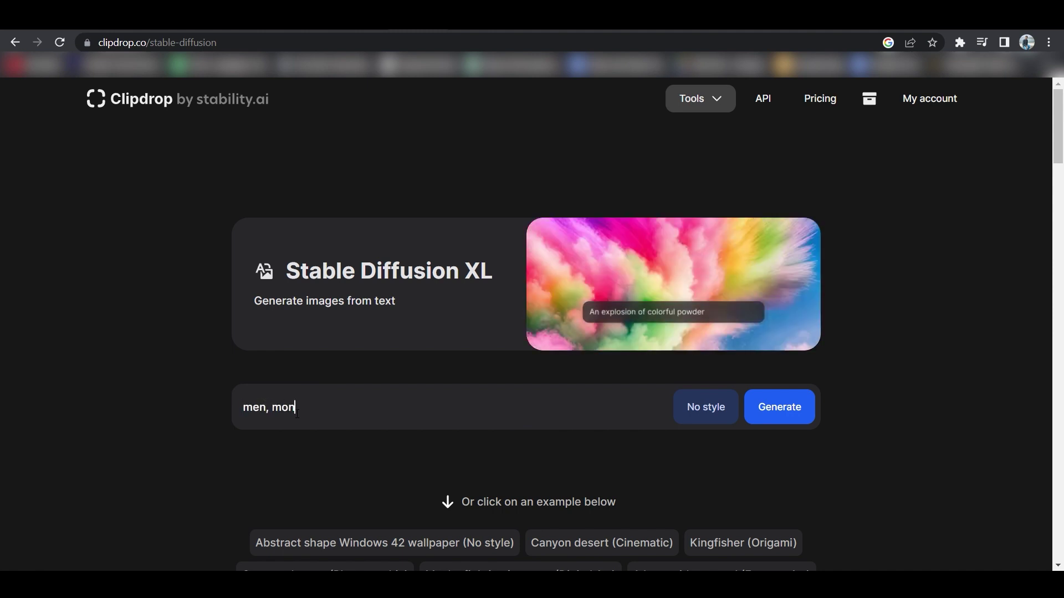
pyautogui.write('k, masculine, old, cinematic, high')
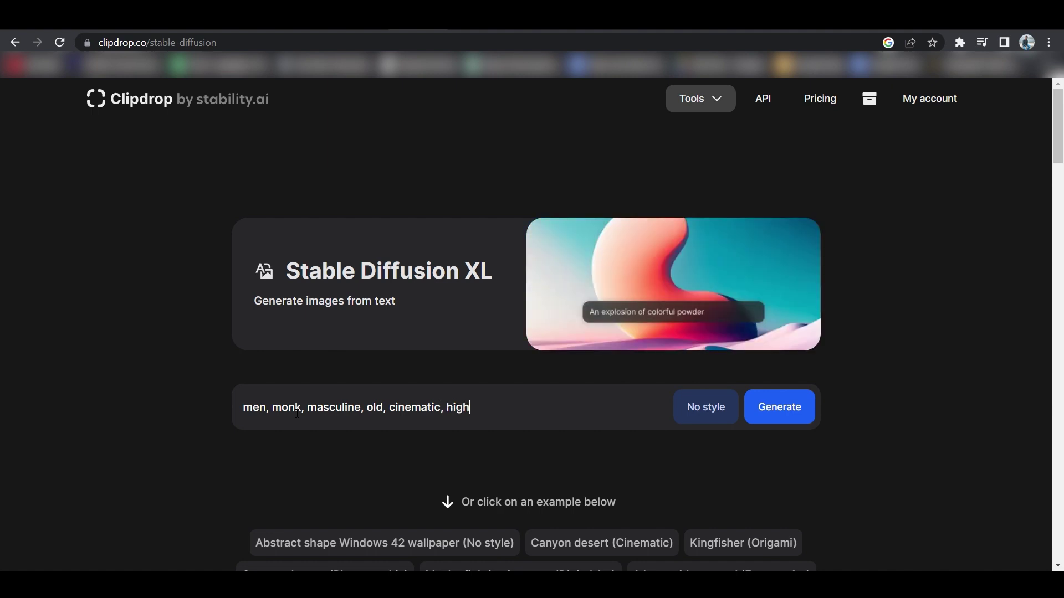
pyautogui.write(' quality, portrait')
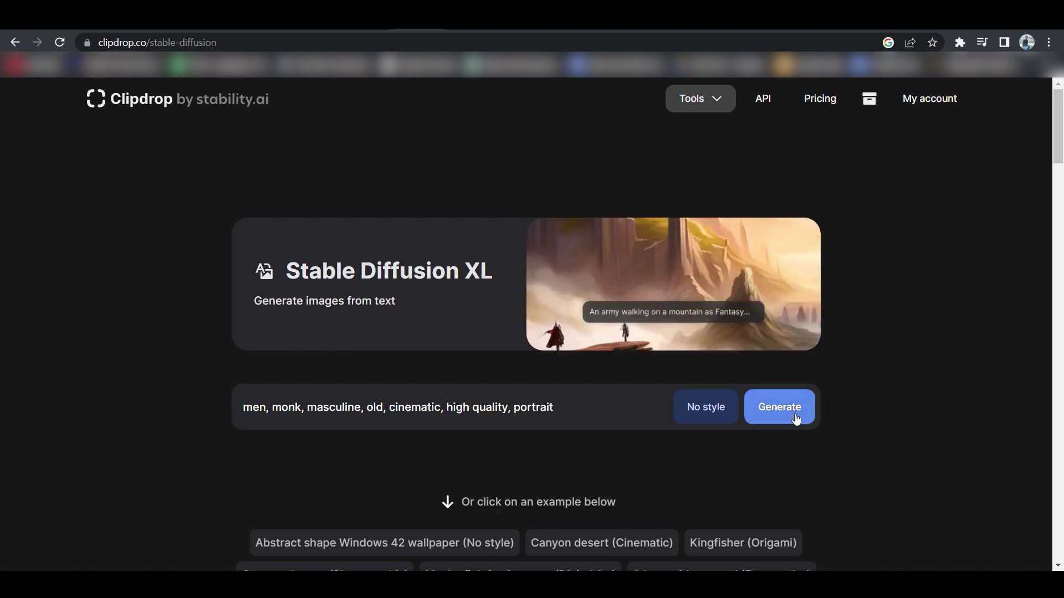
pyautogui.click(797, 418)
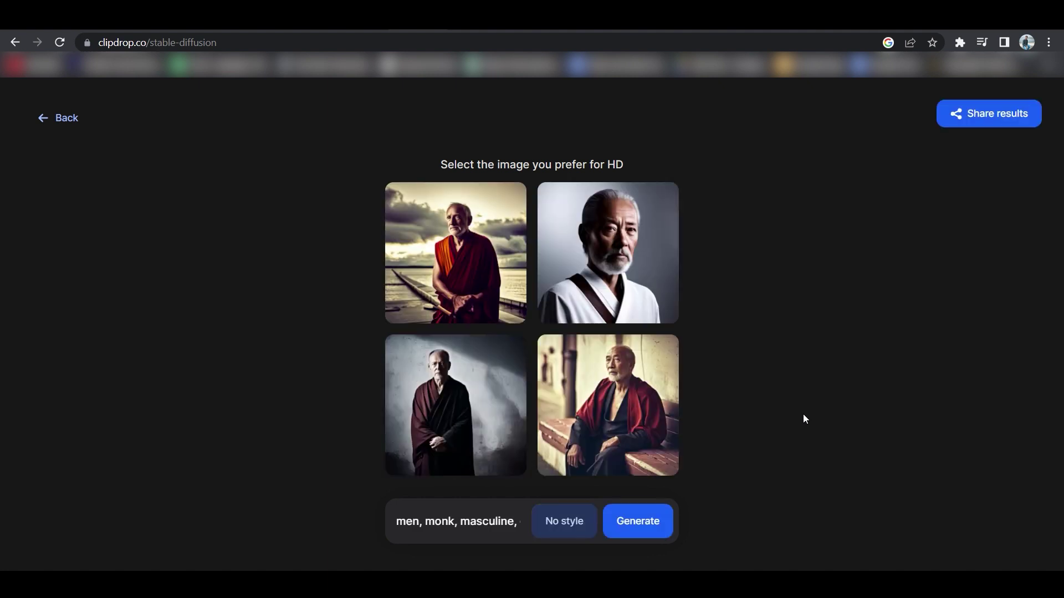
pyautogui.click(650, 524)
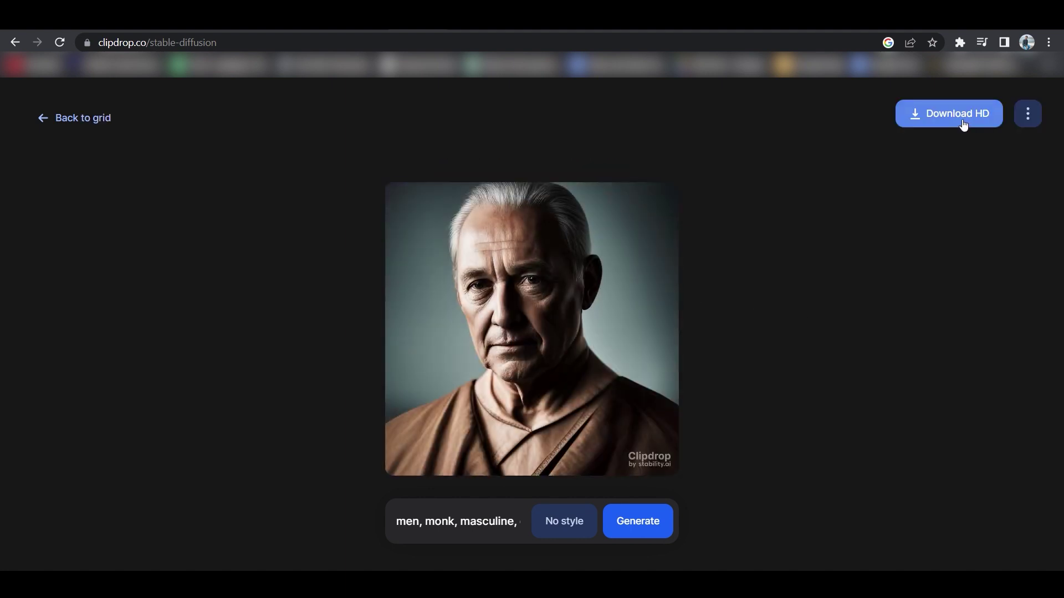
pyautogui.click(963, 123)
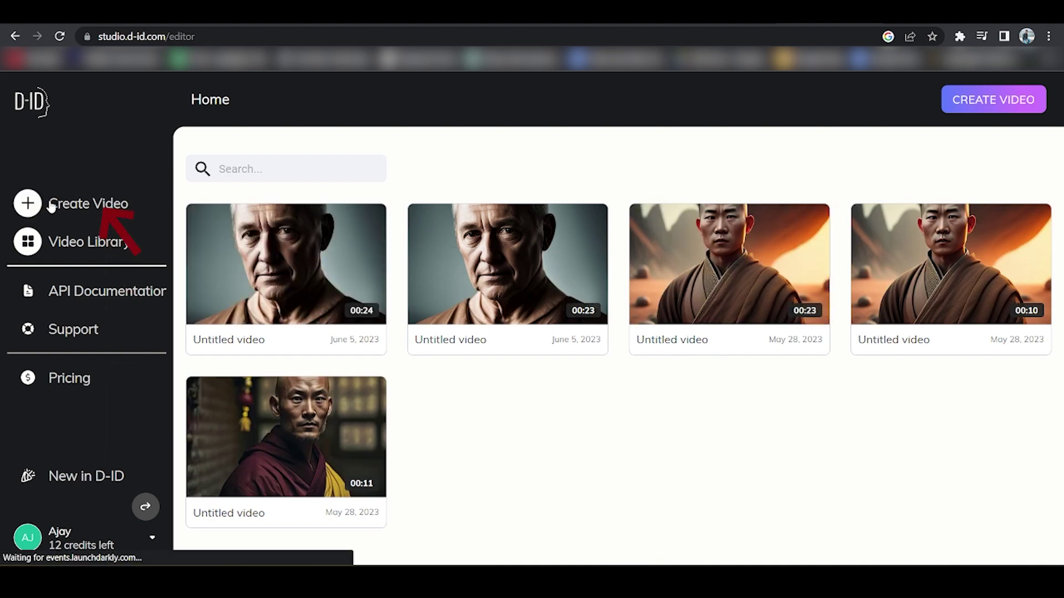
# Step: Generate a D-ID video pairing the uploaded voiceover with the monk portrait, spending 2 credits
pyautogui.click(51, 207)
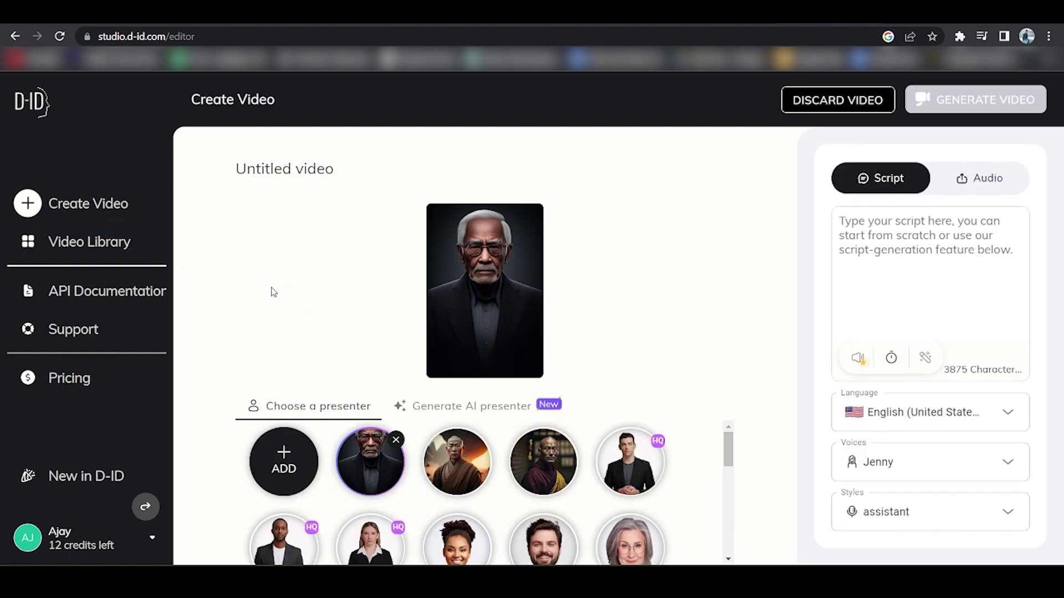
pyautogui.click(979, 181)
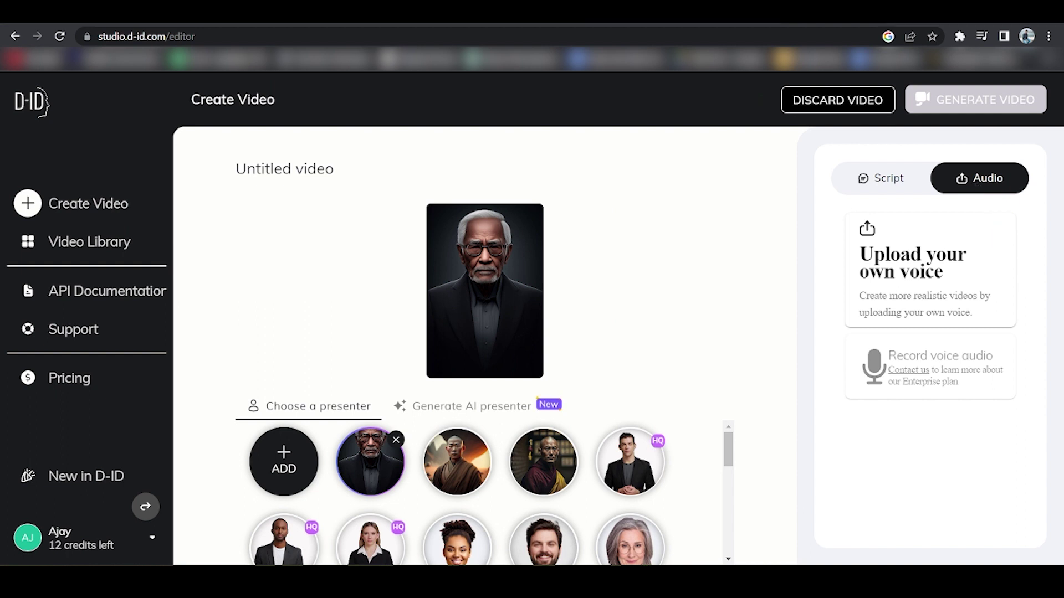
pyautogui.click(929, 269)
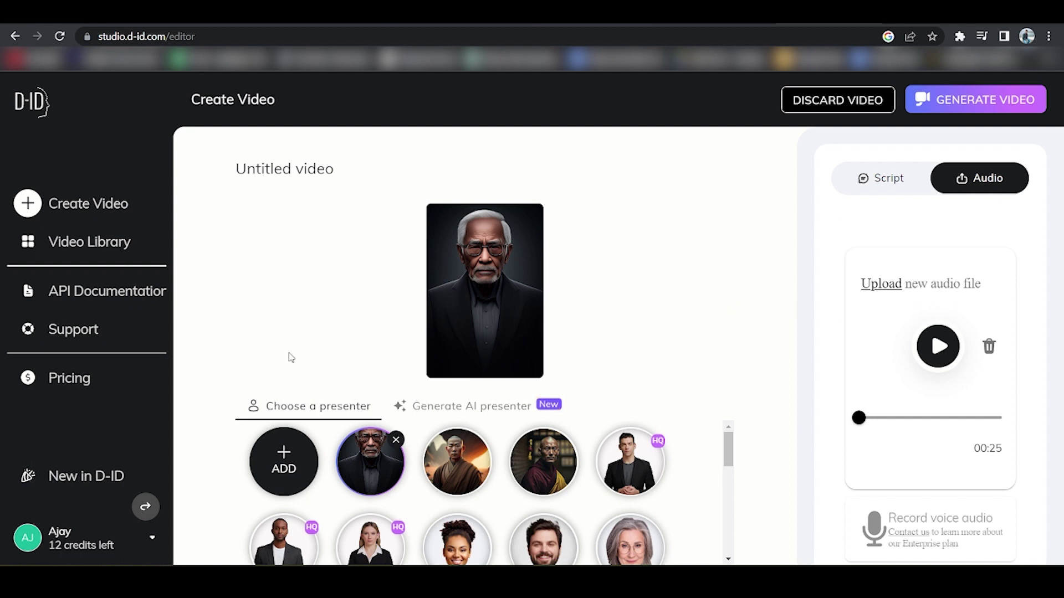
pyautogui.click(283, 456)
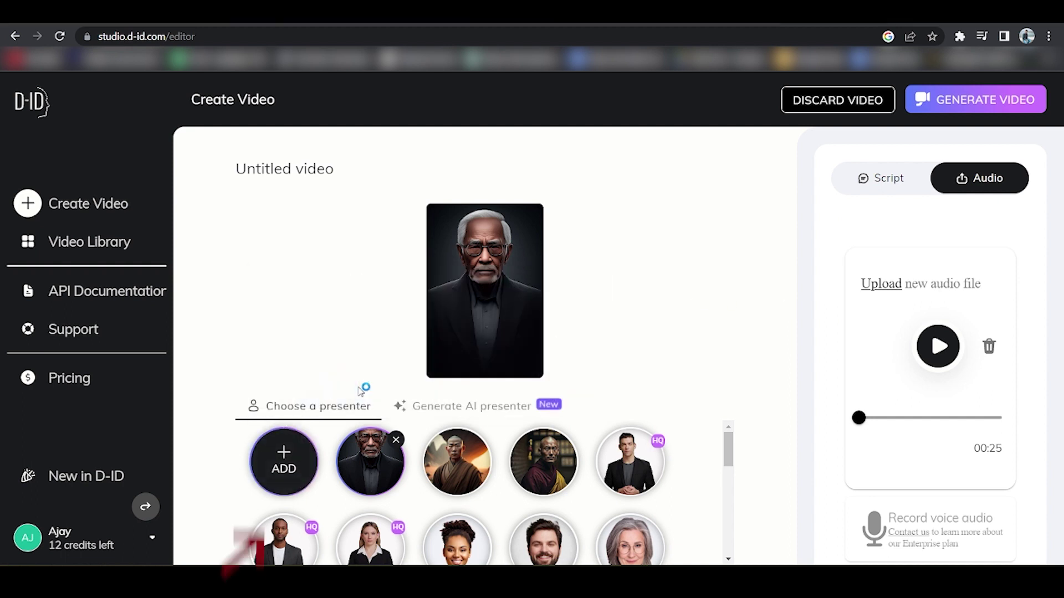
pyautogui.click(984, 100)
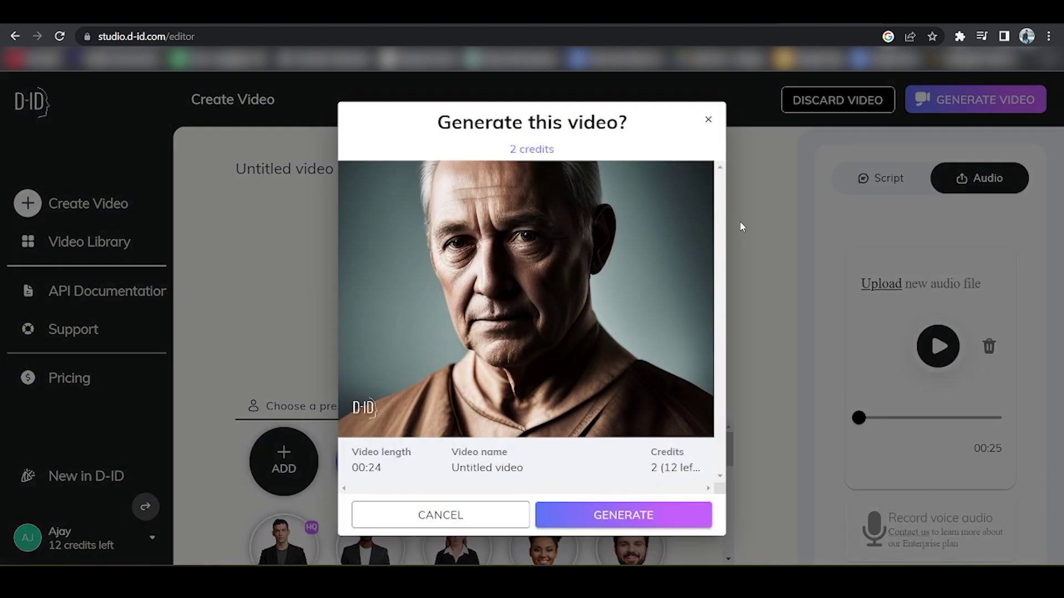
pyautogui.click(611, 517)
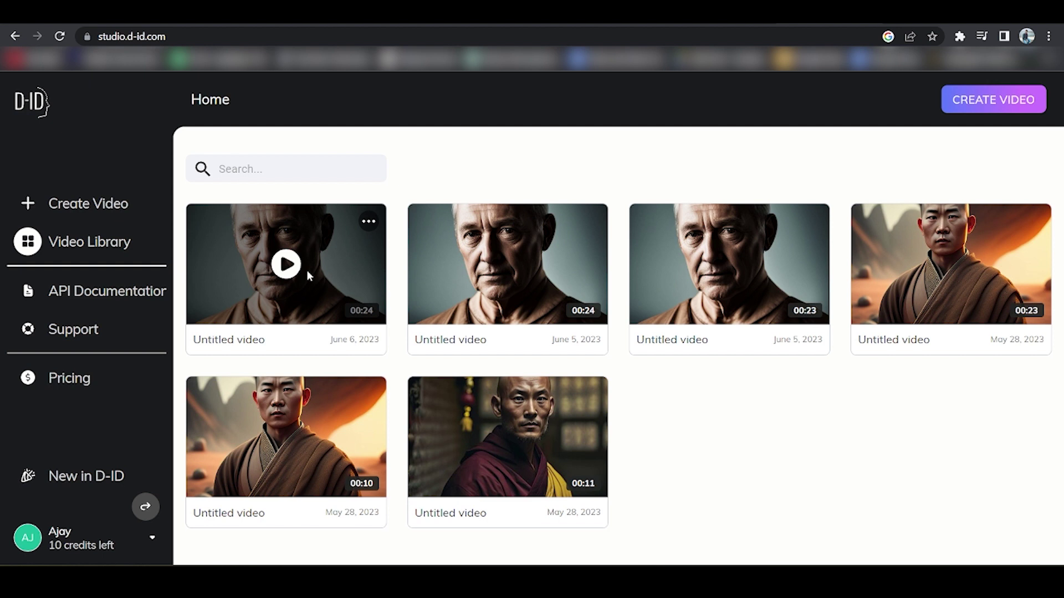
# Step: Open the new 24-second monk video, pause its preview, and download it
pyautogui.click(285, 265)
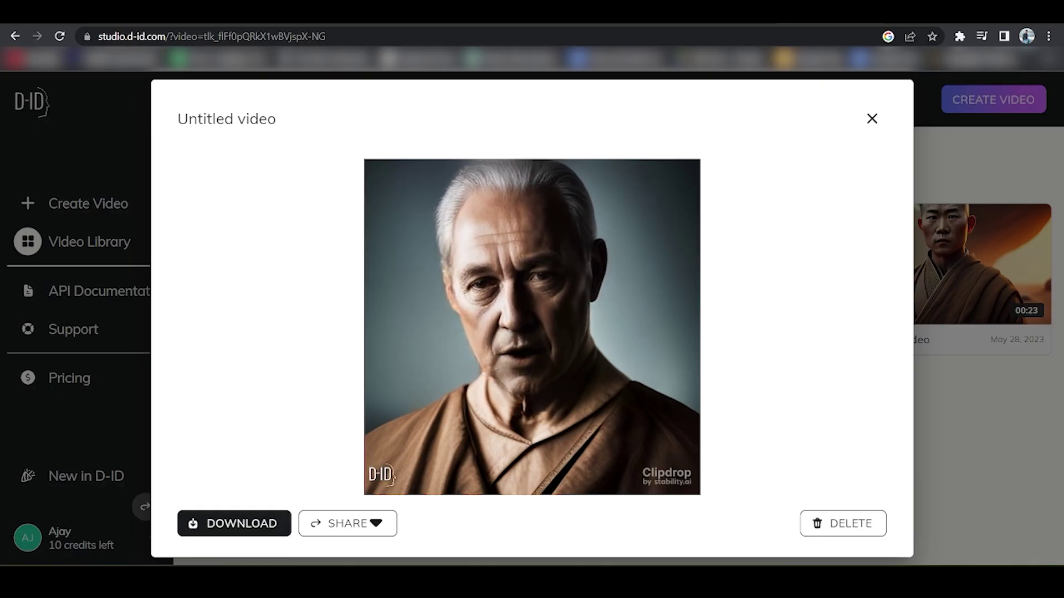
pyautogui.click(392, 466)
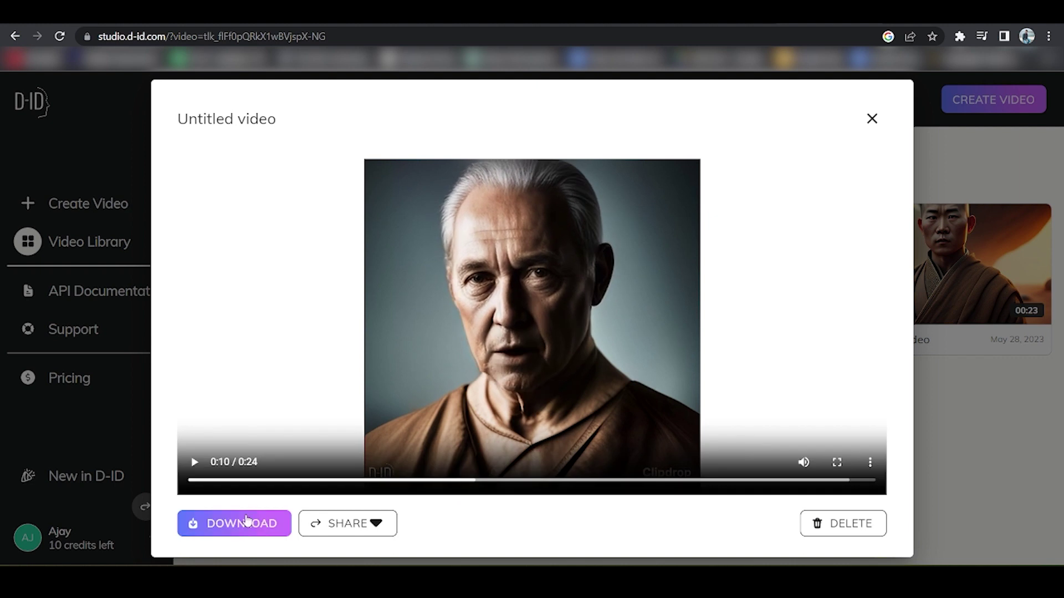
pyautogui.click(249, 523)
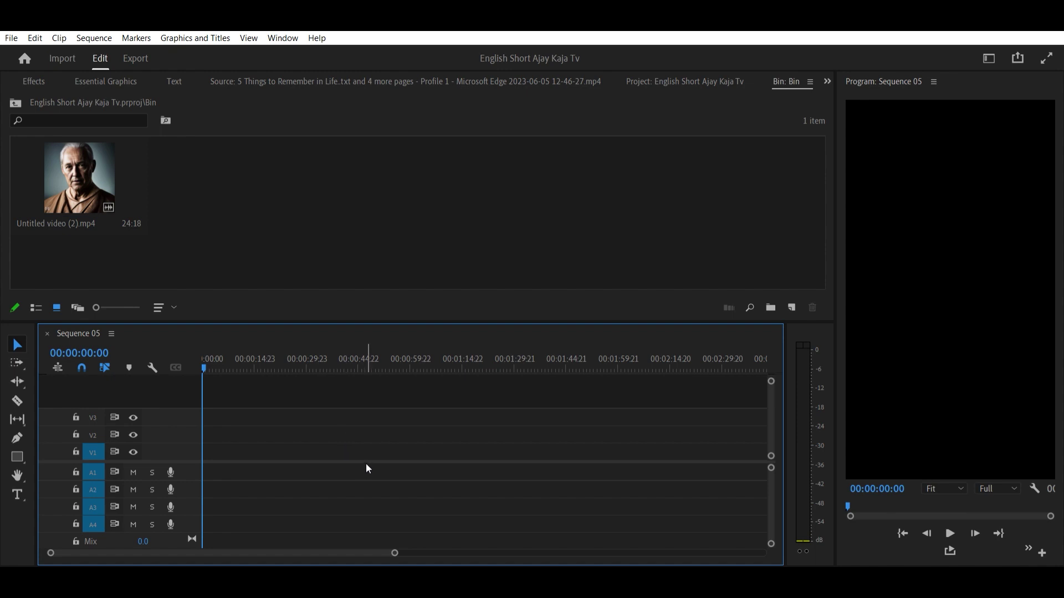
# Step: Place Untitled video (2).mp4 on V1/A1 at the start of Sequence 05
pyautogui.moveTo(73, 189); pyautogui.dragTo(241, 454)
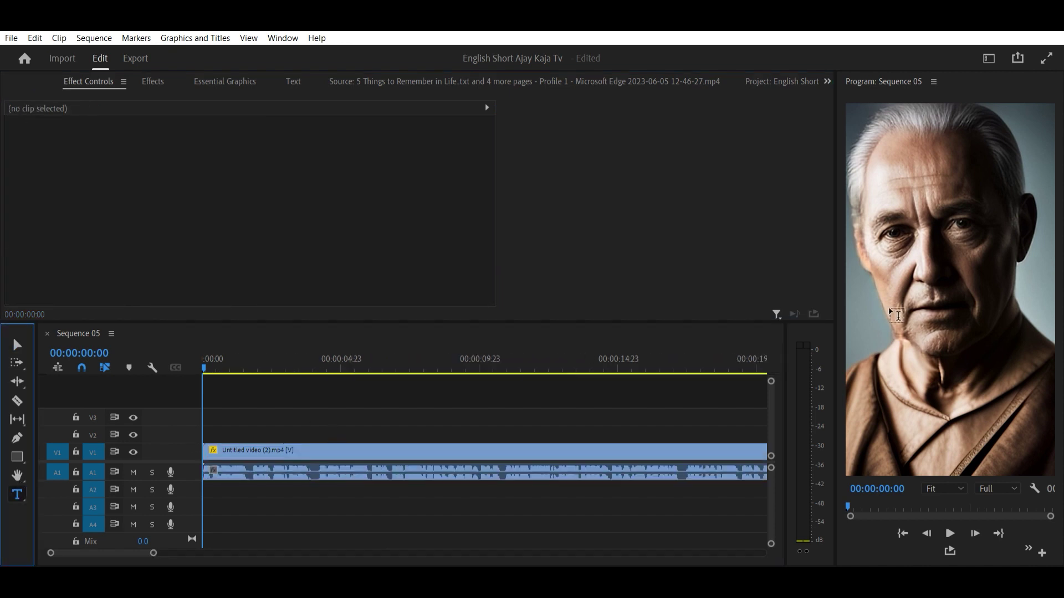
# Step: Add the '5 Things to remember in life' text layer over the video and play the sequence
pyautogui.click(917, 330)
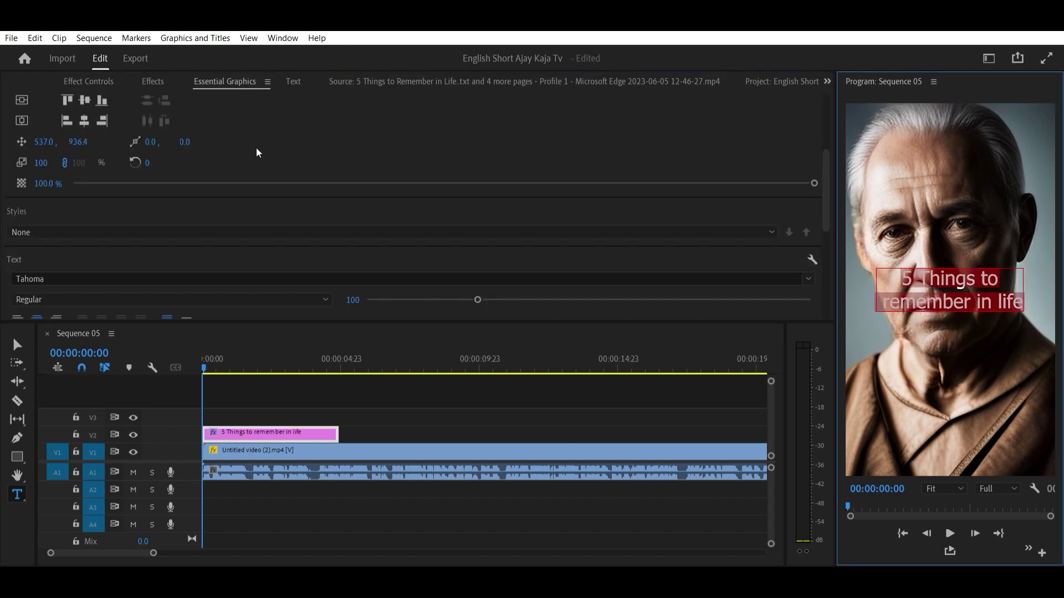
pyautogui.click(453, 401)
pyautogui.press('space')
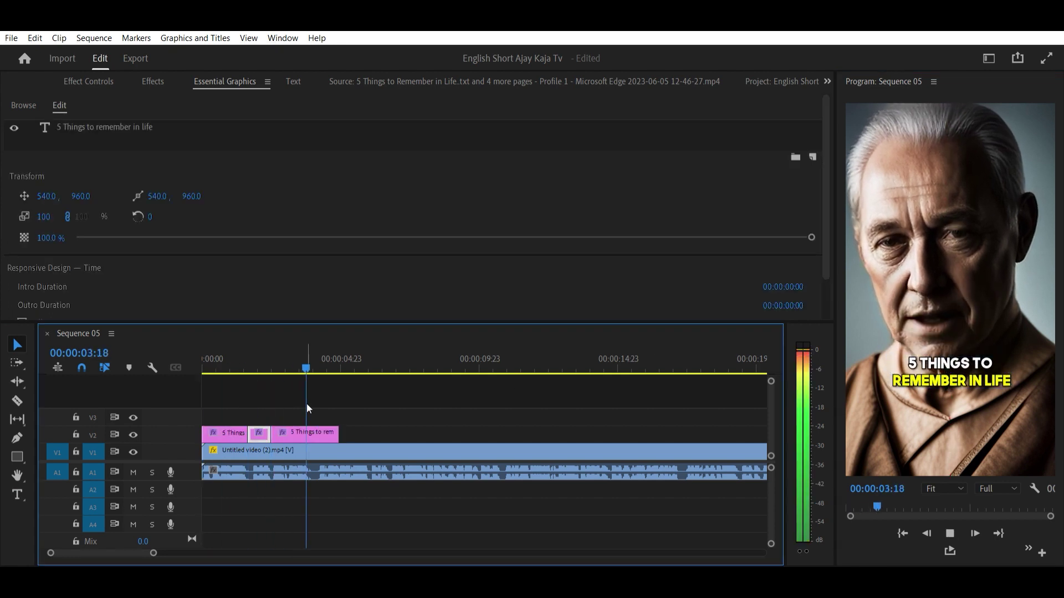